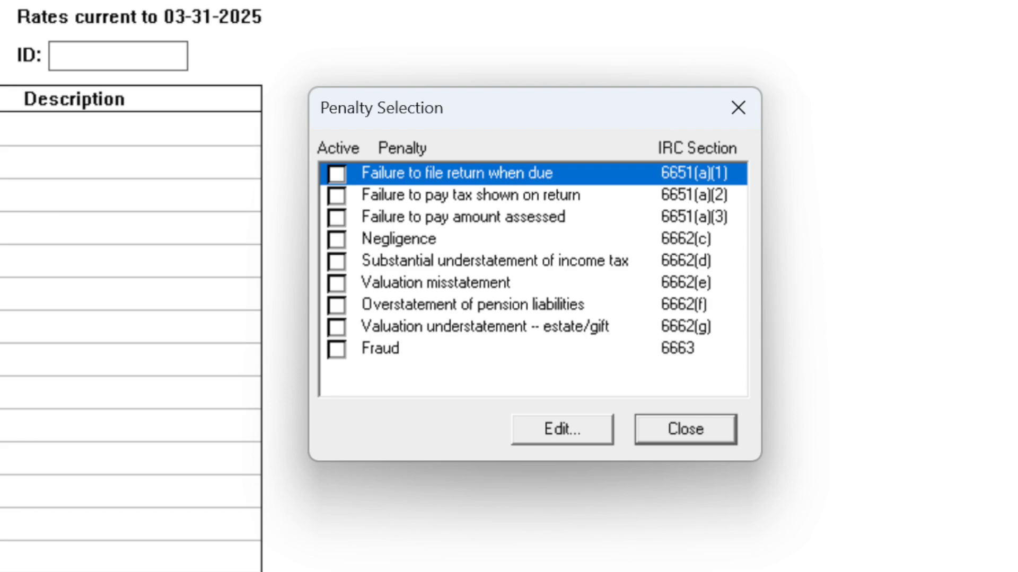
# Leave the penalty selection and browse the available interest rate tables
pyautogui.press('Escape')
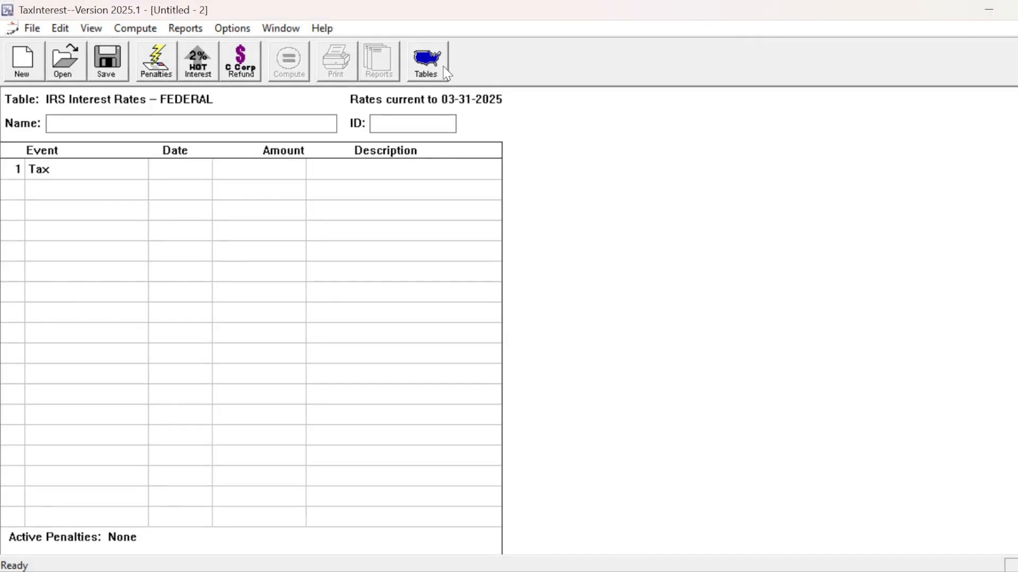
pyautogui.click(427, 62)
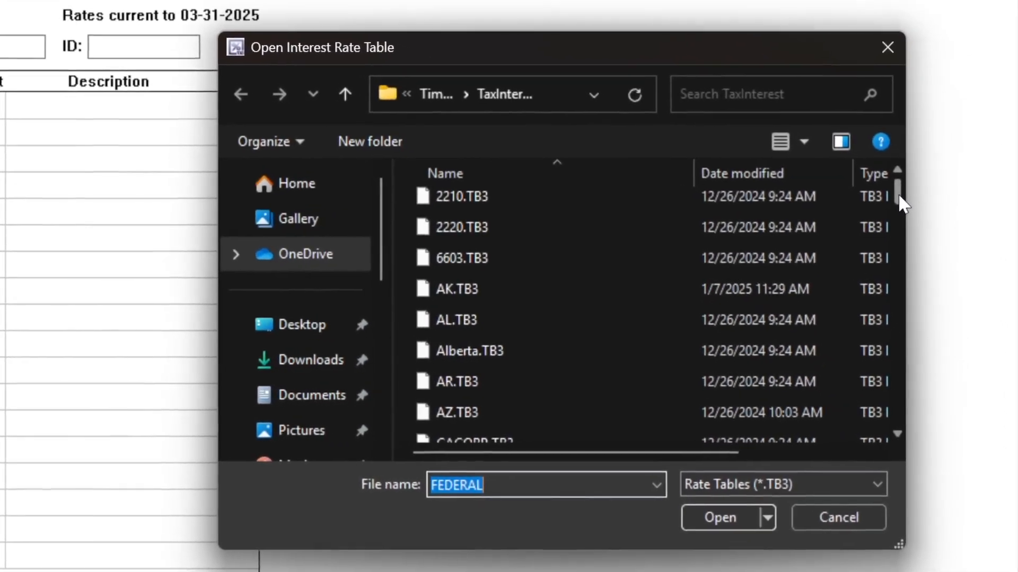
pyautogui.scroll(-1, 934, 215)
pyautogui.moveTo(896, 204); pyautogui.dragTo(909, 424)
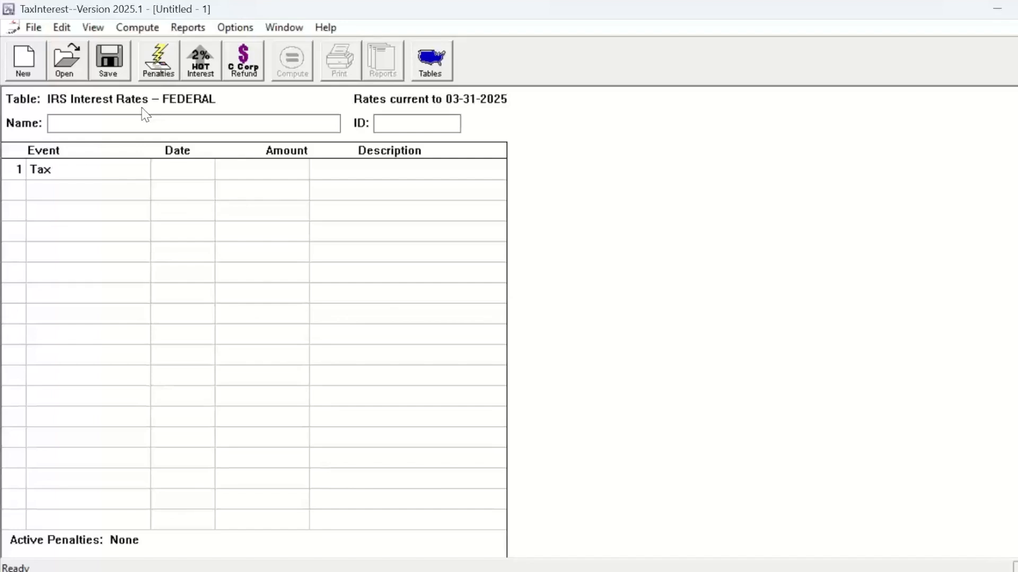
# Enter the taxpayer's full name and ID number for the calculation
pyautogui.click(141, 125)
pyautogui.write('Jim James')
pyautogui.press('Tab')
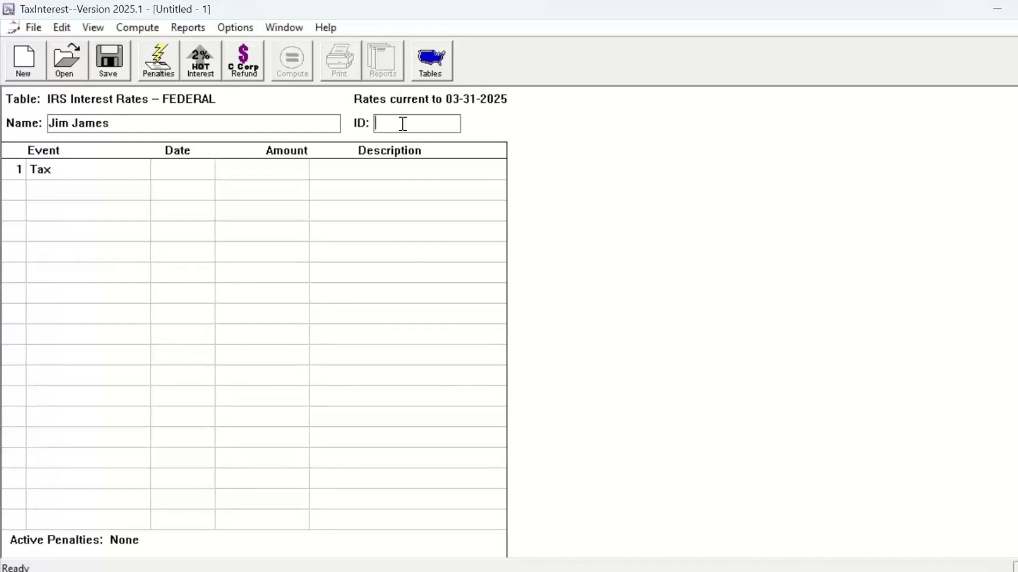
pyautogui.write('555-55-5555')
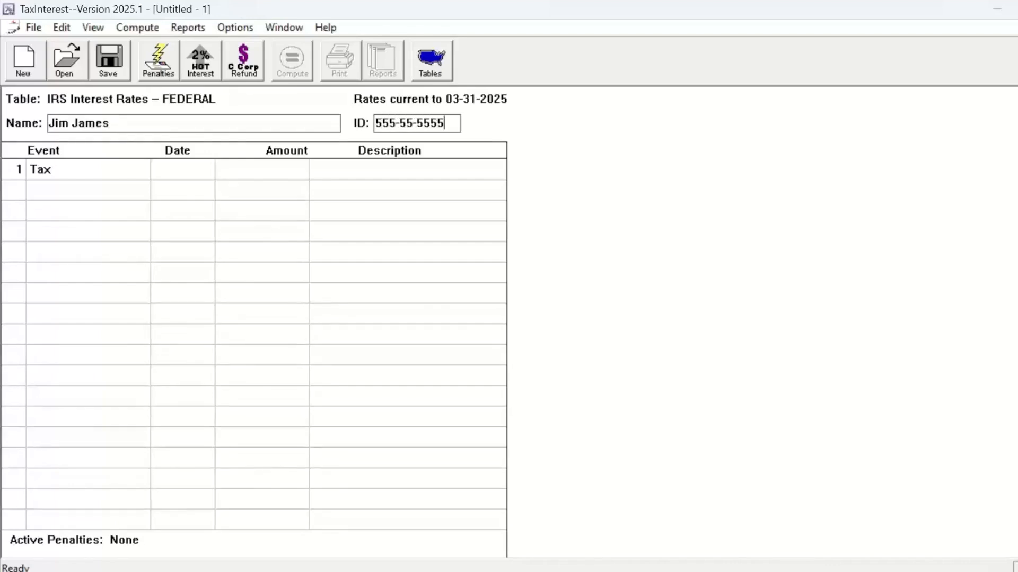
# Look through the event types available for the first row, from Tax down to Motivated tax
pyautogui.click(114, 171)
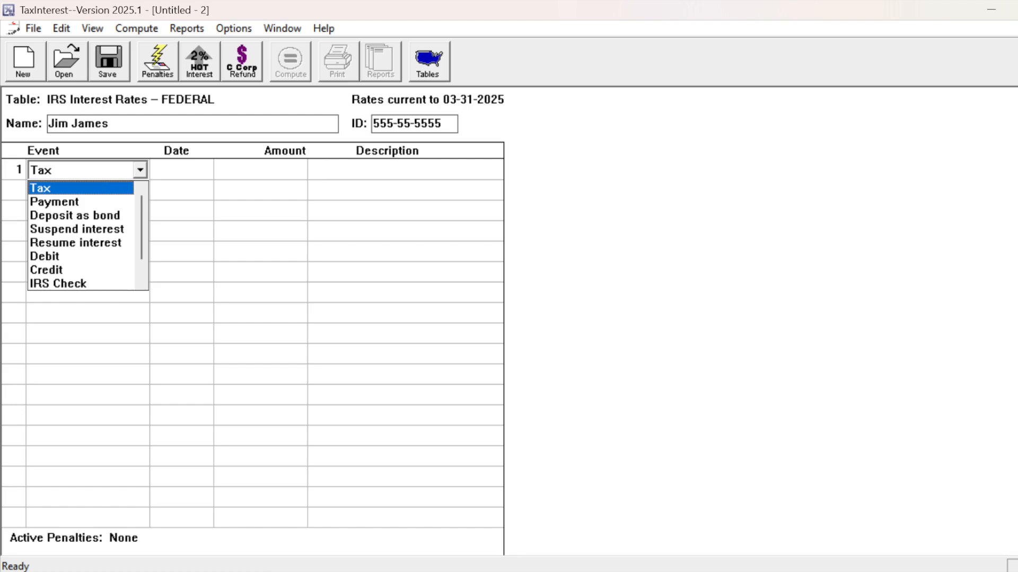
pyautogui.press('Down')
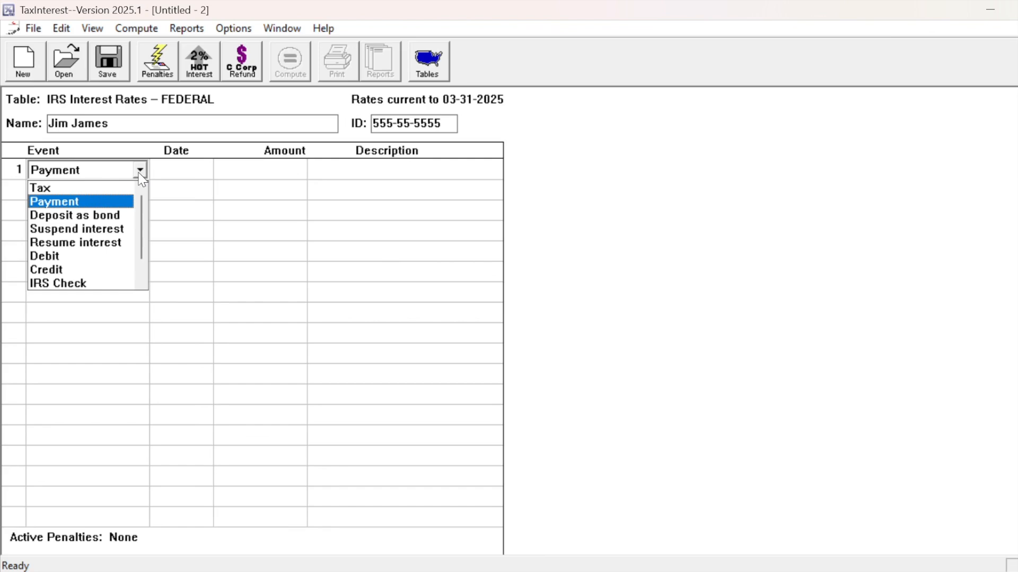
pyautogui.press('Down')
pyautogui.press('Down')
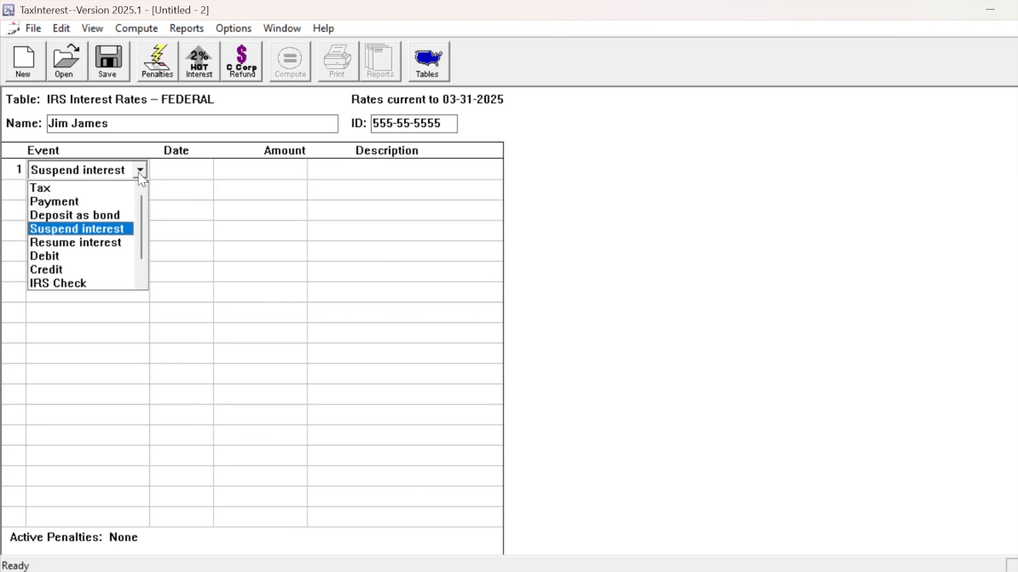
pyautogui.press('Down')
pyautogui.press('Down')
pyautogui.press('Down')
pyautogui.press('Down')
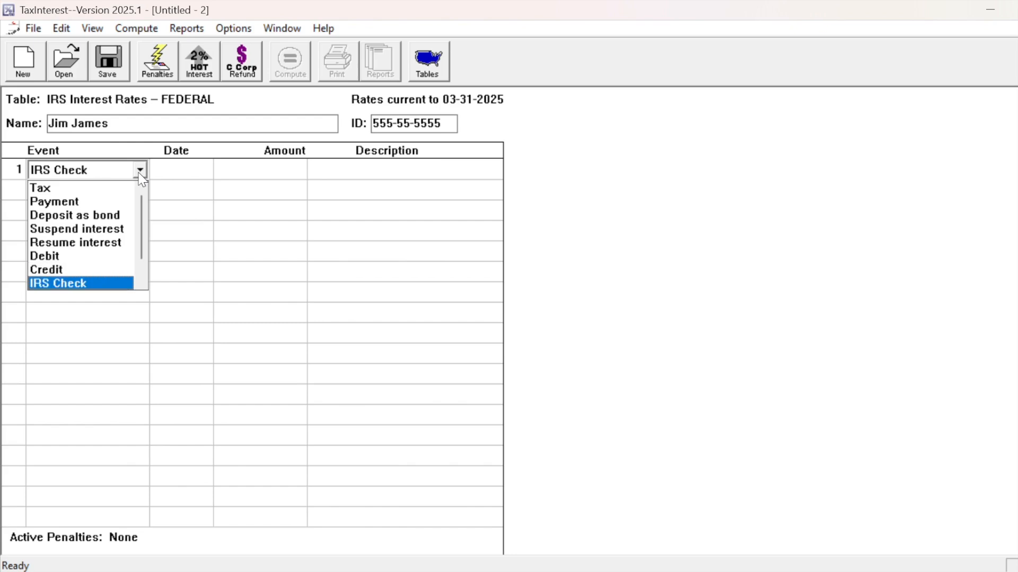
pyautogui.press('Down')
pyautogui.press('Down')
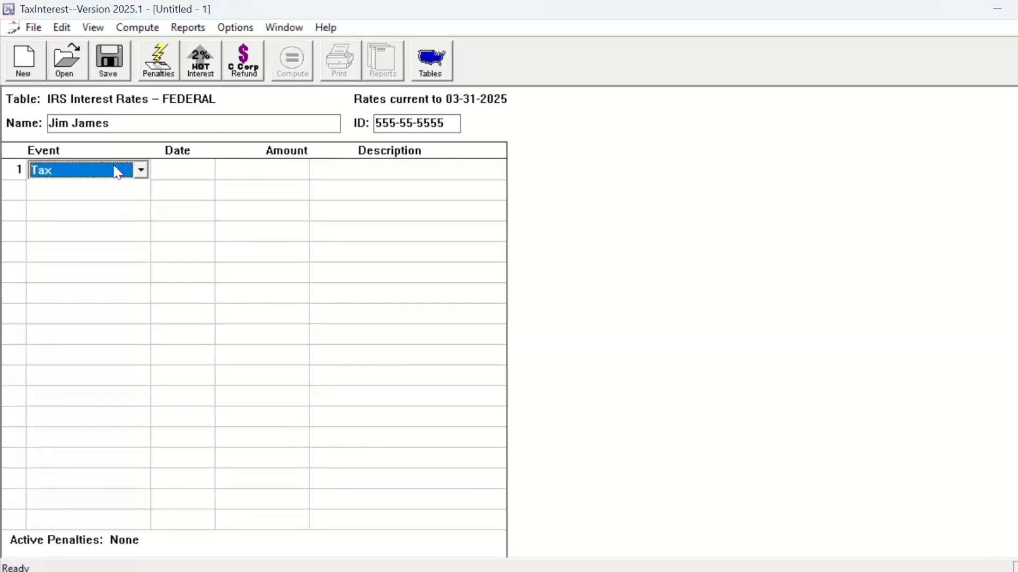
# Complete the first Tax event with the date 04-15-20 and an amount of 20,000.00
pyautogui.press('Tab')
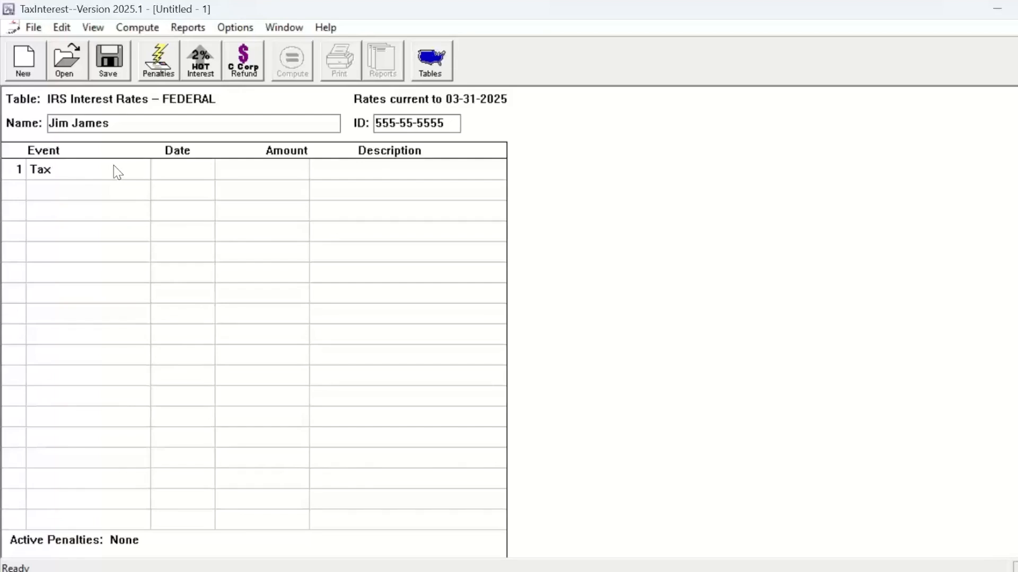
pyautogui.write('041520')
pyautogui.press('Tab')
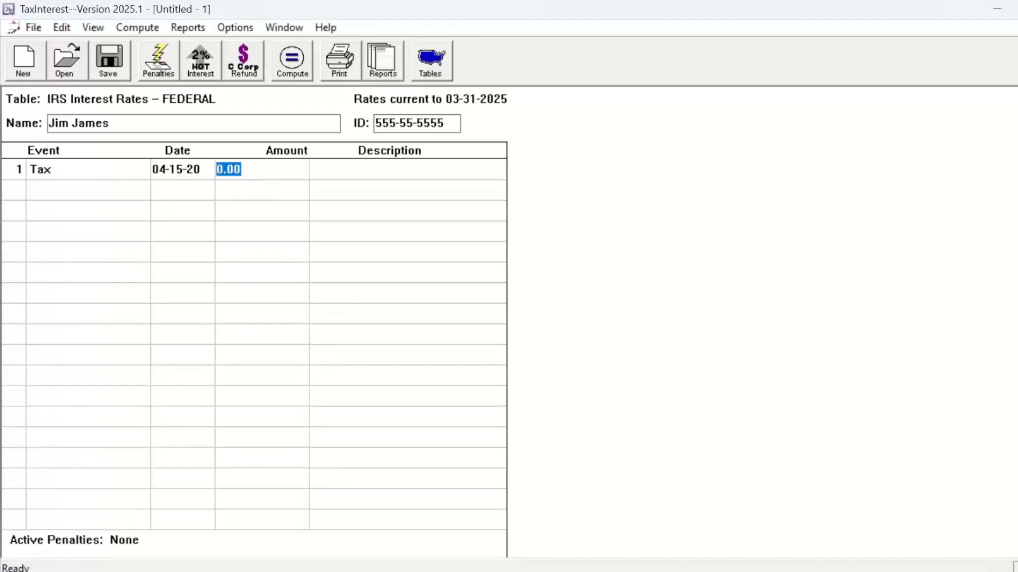
pyautogui.write('20k')
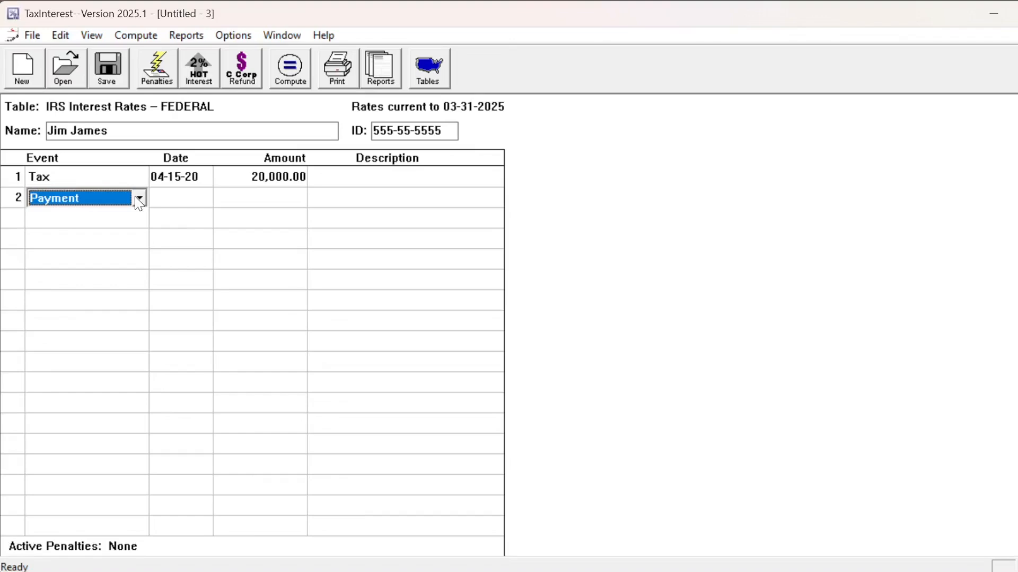
pyautogui.press('Tab')
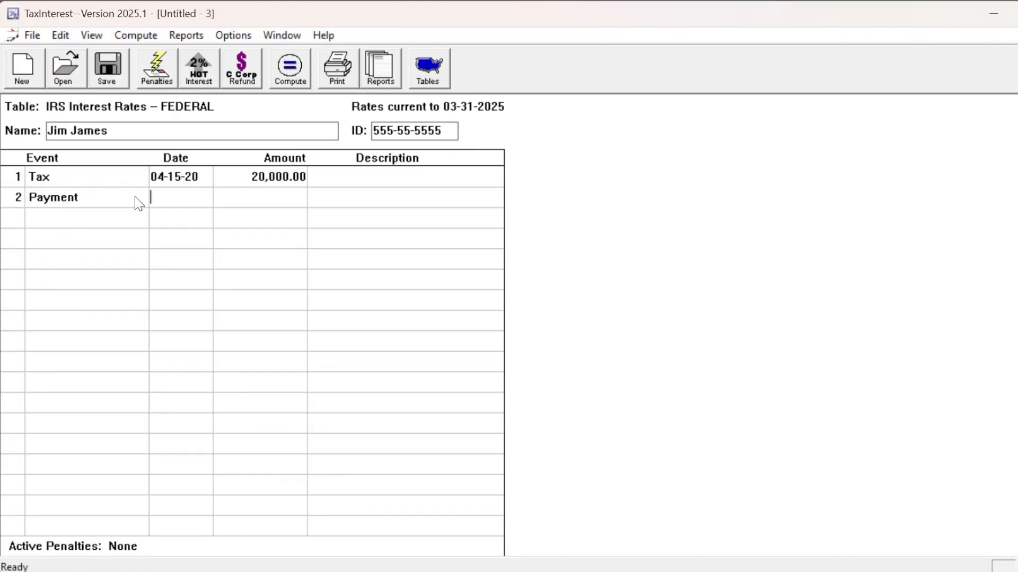
# Record a 5,000.00 payment dated 07-01-20 and describe the Tax event as "2019 Return"
pyautogui.write('7-1-20')
pyautogui.press('Tab')
pyautogui.write('5k')
pyautogui.press('Tab')
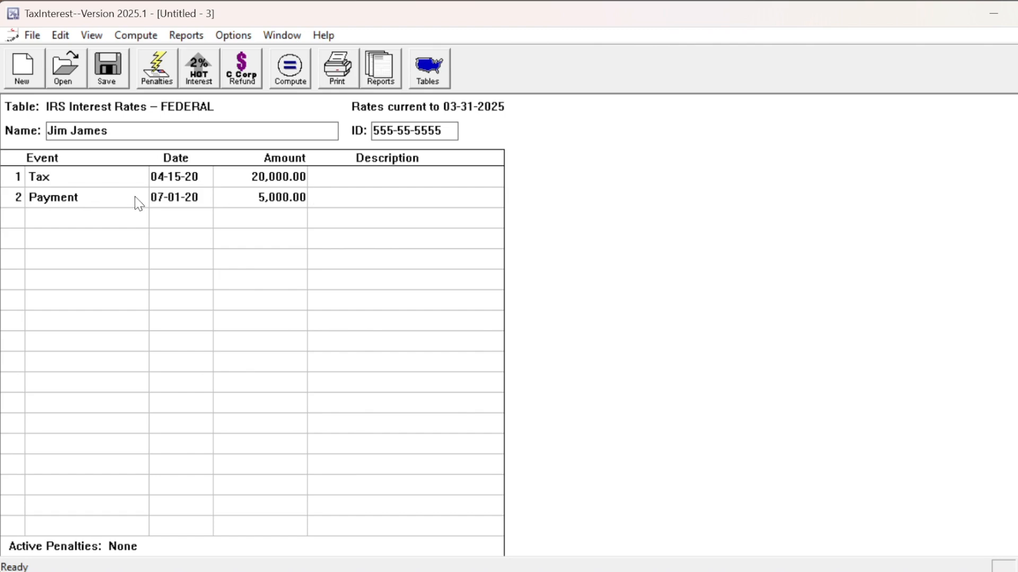
pyautogui.click(328, 175)
pyautogui.write('2019 Return')
# Activate the penalty for failure to file the return when due, keeping its prefilled dates and net tax due
pyautogui.click(304, 79)
pyautogui.click(172, 83)
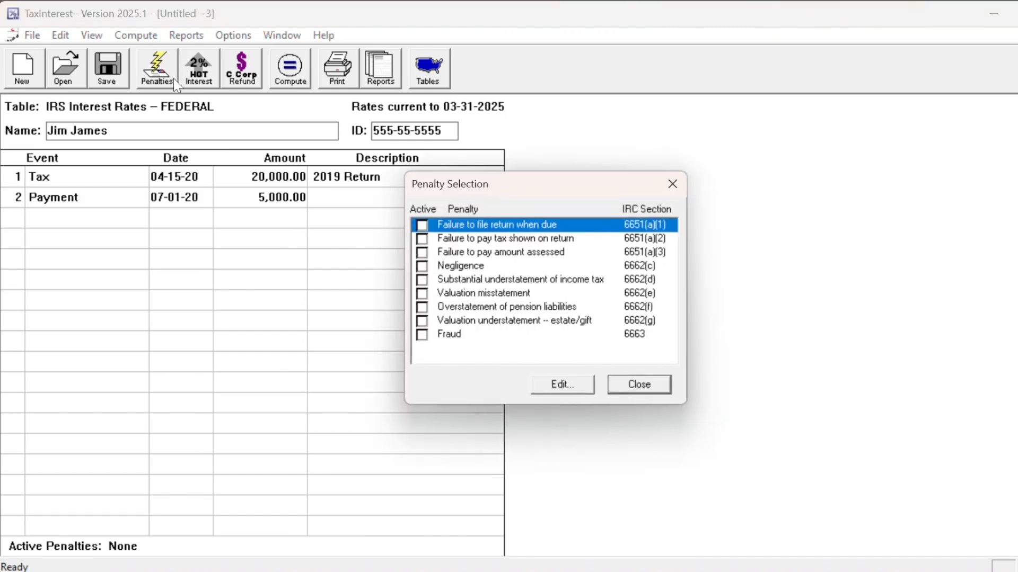
pyautogui.doubleClick(431, 231)
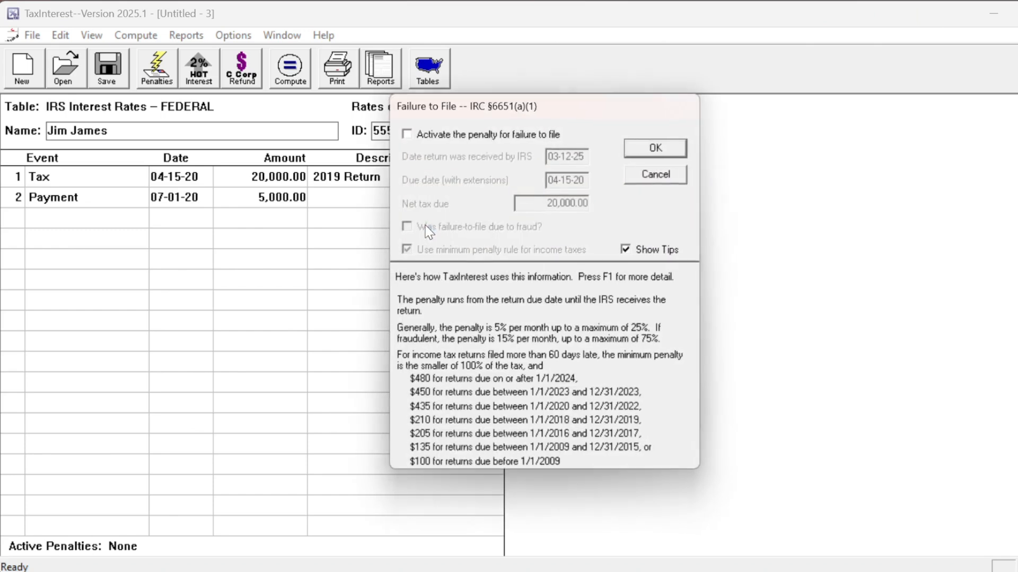
pyautogui.click(406, 134)
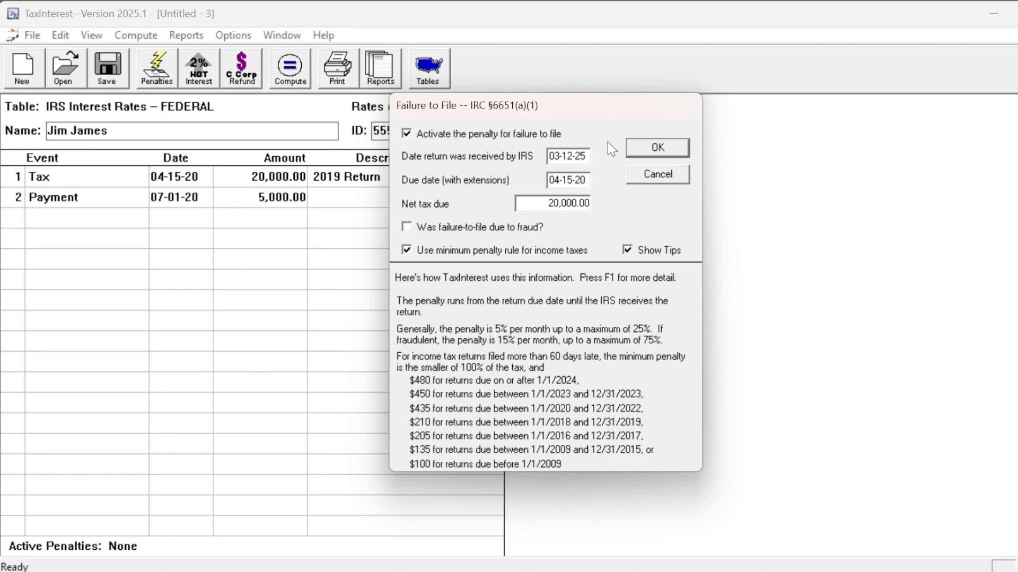
pyautogui.click(639, 150)
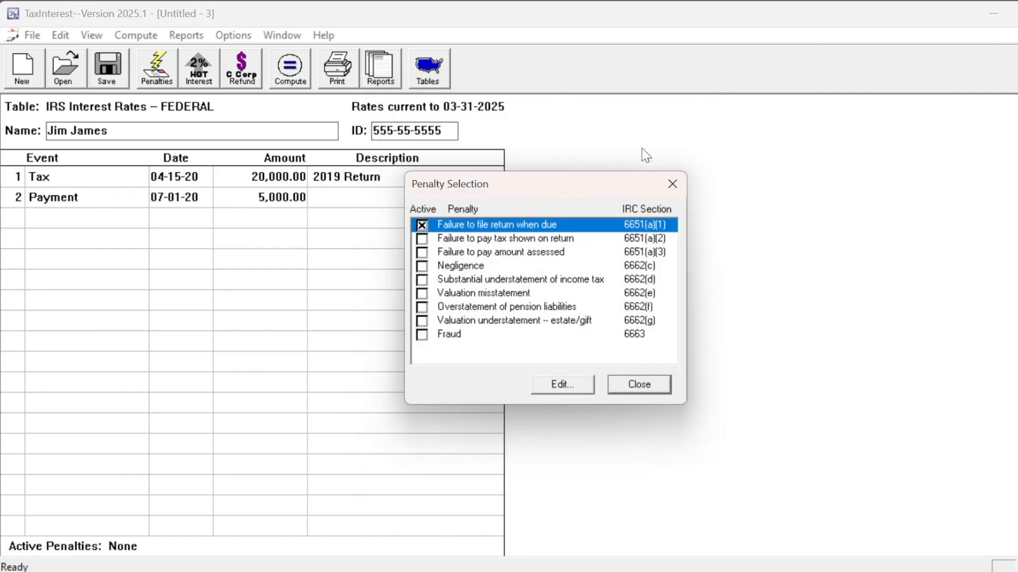
# Activate the penalty for failure to pay tax shown on the return and finish the penalty selection
pyautogui.click(423, 239)
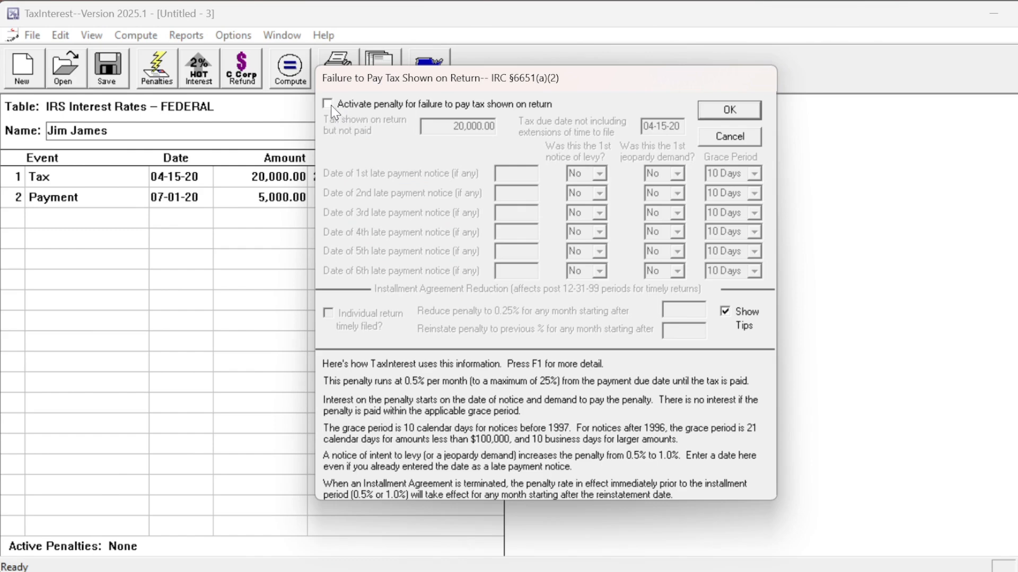
pyautogui.click(329, 104)
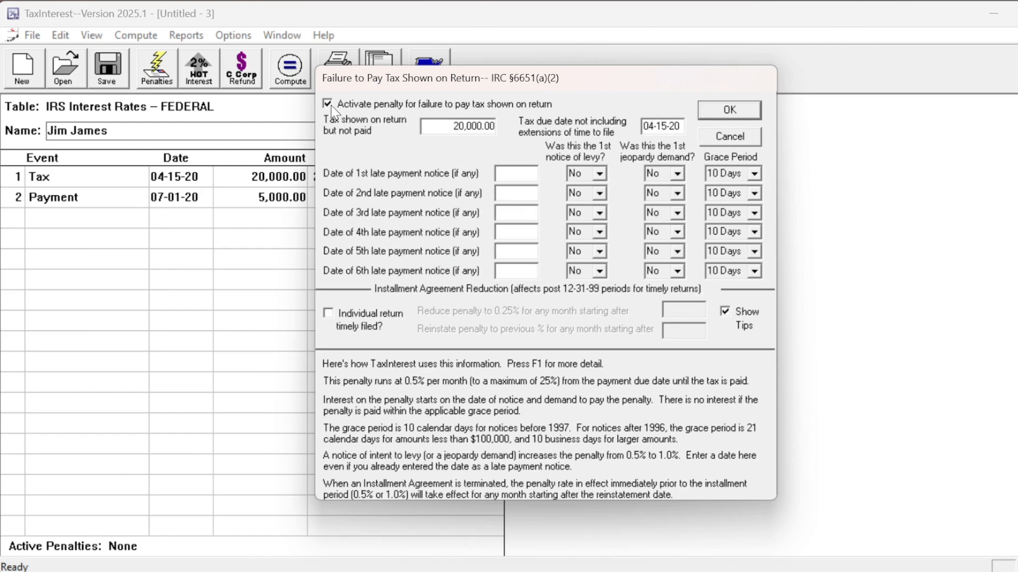
pyautogui.click(711, 116)
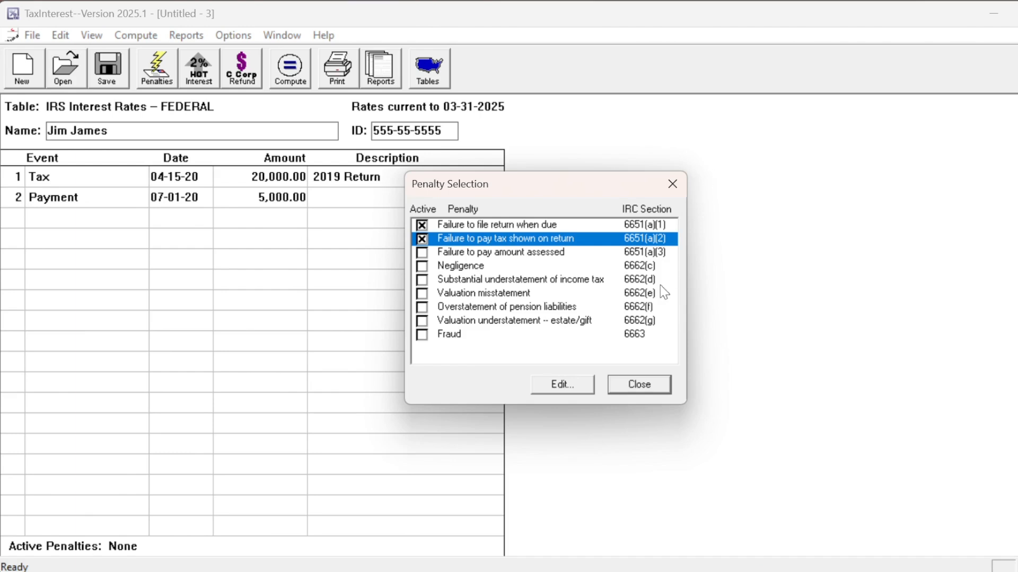
pyautogui.click(639, 385)
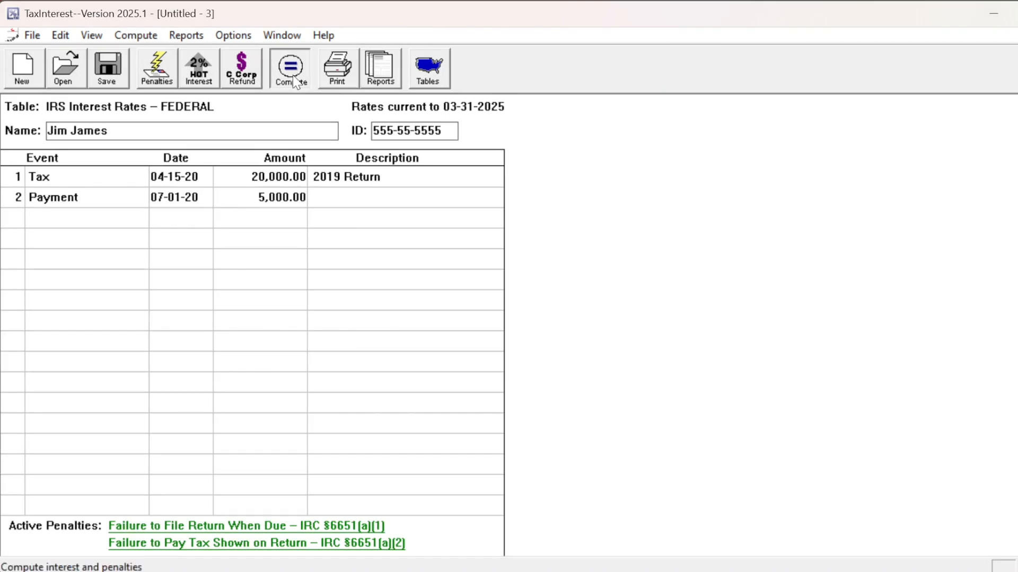
# Compute the interest and penalties, and review the interest and penalty detail report
pyautogui.click(295, 80)
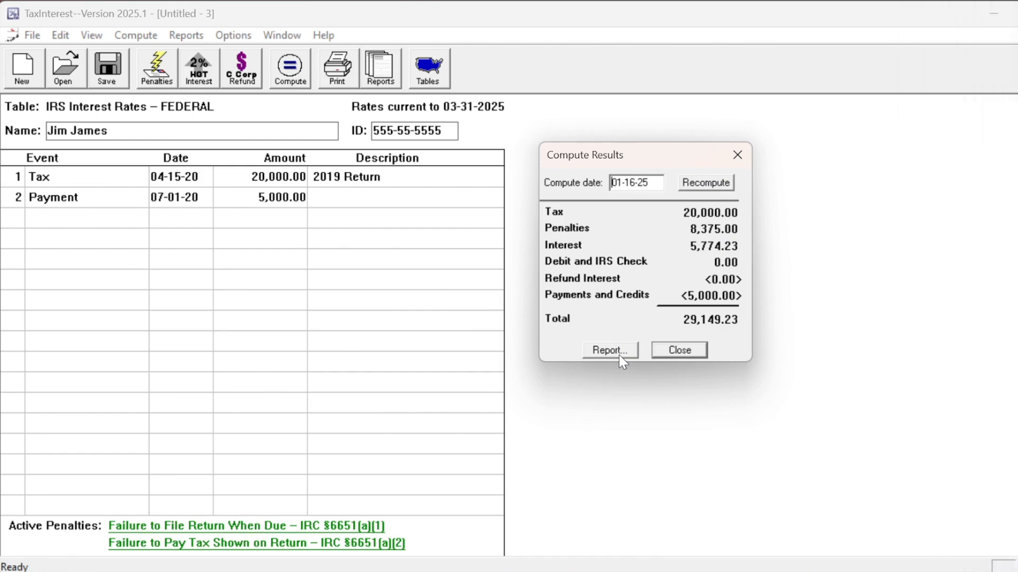
pyautogui.click(619, 355)
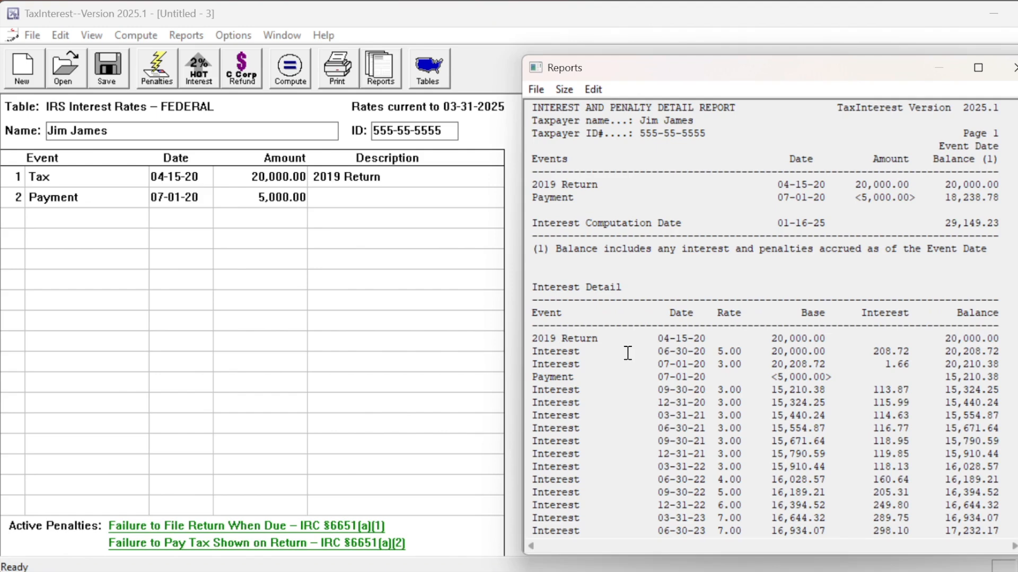
pyautogui.scroll(-11, 1014, 204)
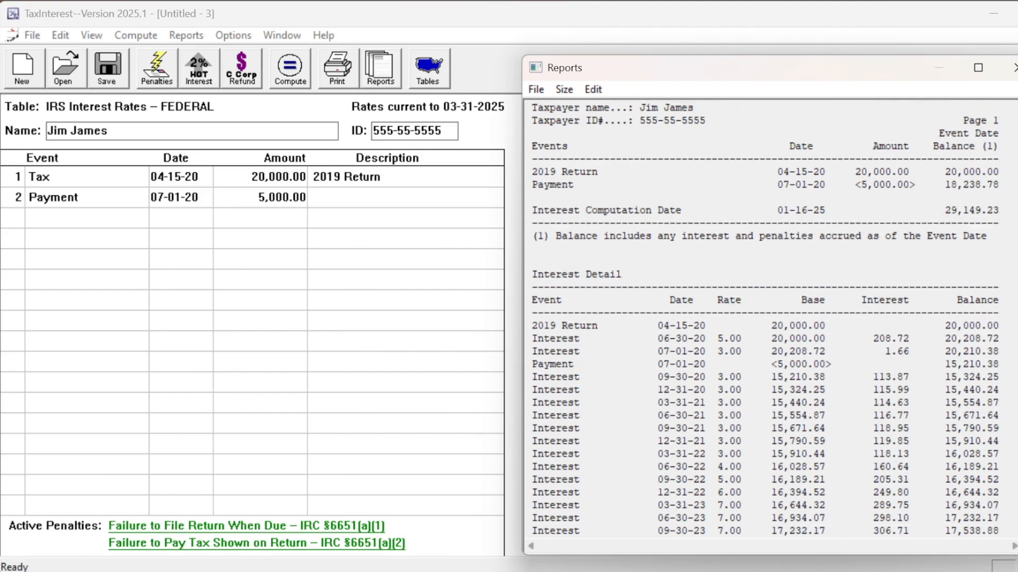
pyautogui.scroll(-1, 1014, 204)
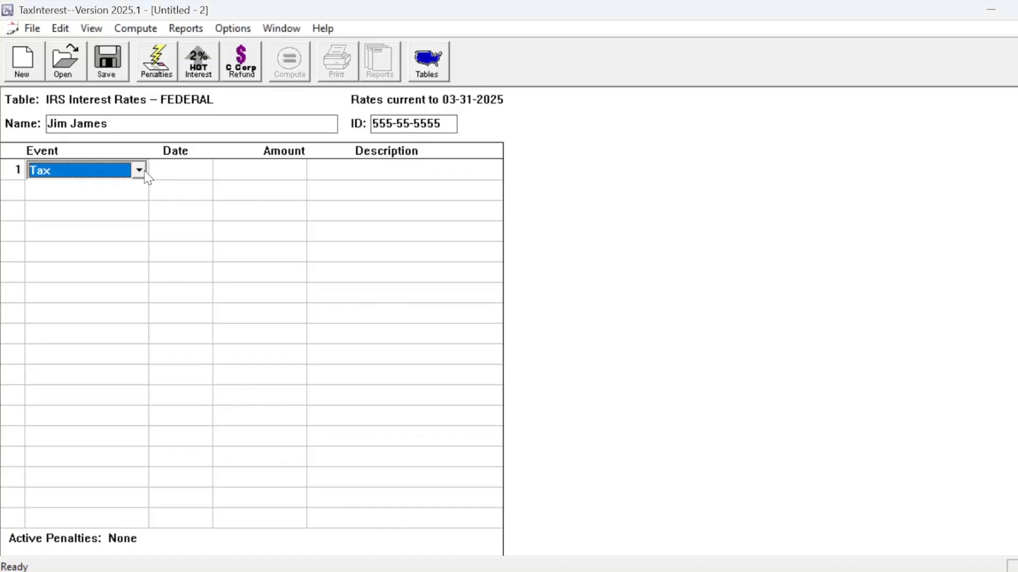
# Make the first event a Payment dated 03-15-20 with an amount of 200,000.00
pyautogui.click(139, 170)
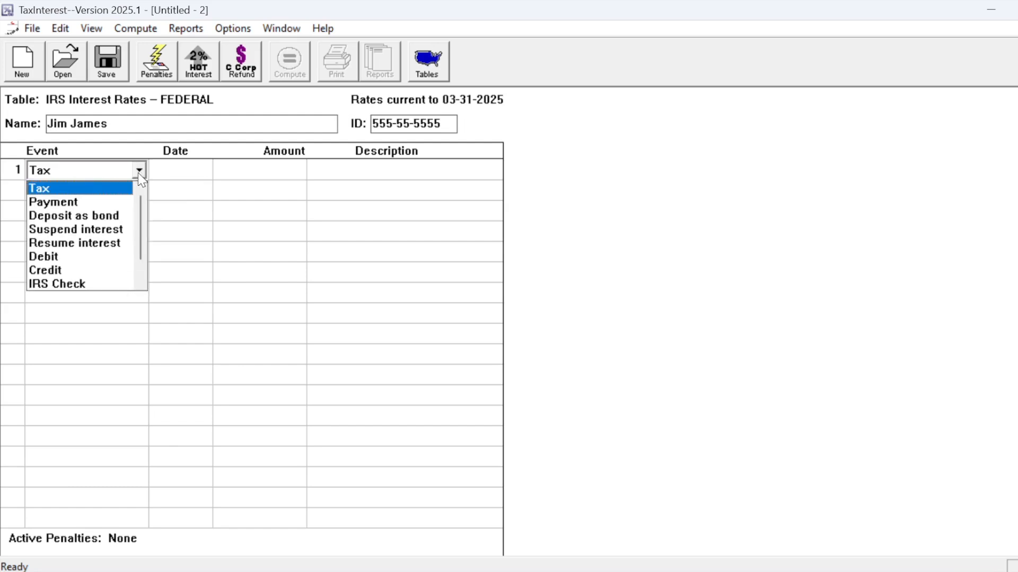
pyautogui.click(128, 203)
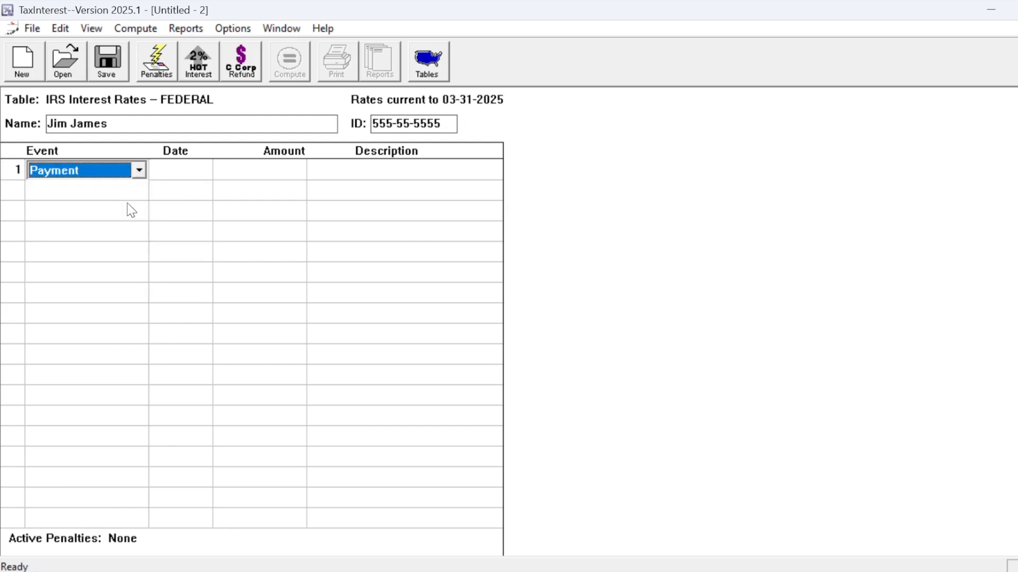
pyautogui.click(199, 167)
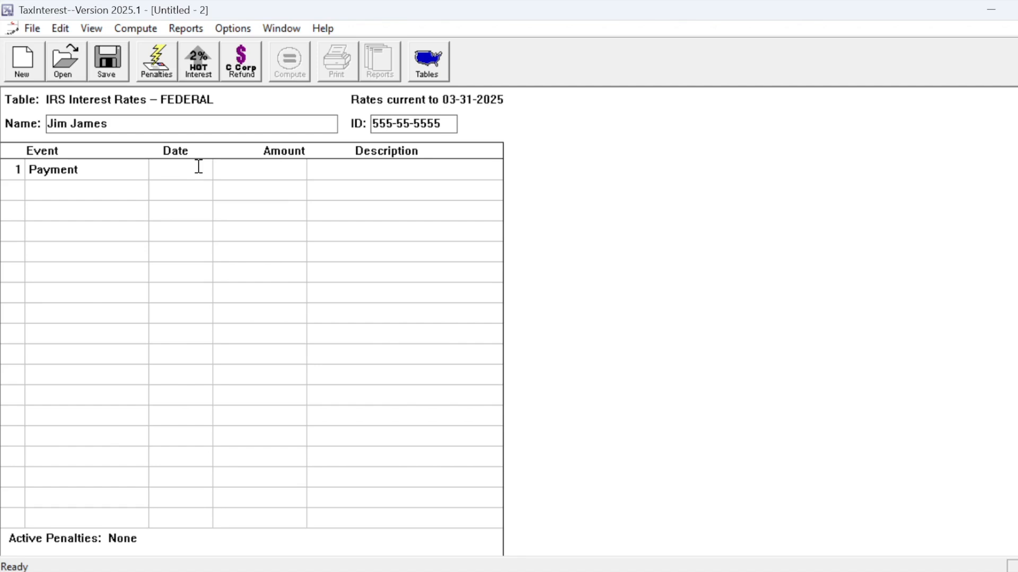
pyautogui.write('3-15-20')
pyautogui.press('Tab')
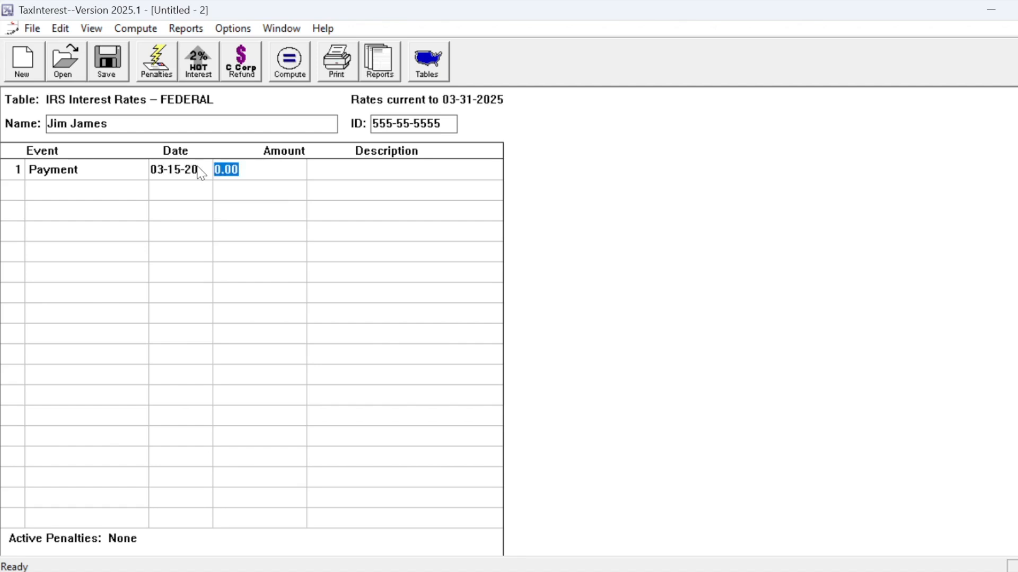
pyautogui.write('200k')
pyautogui.press('Tab')
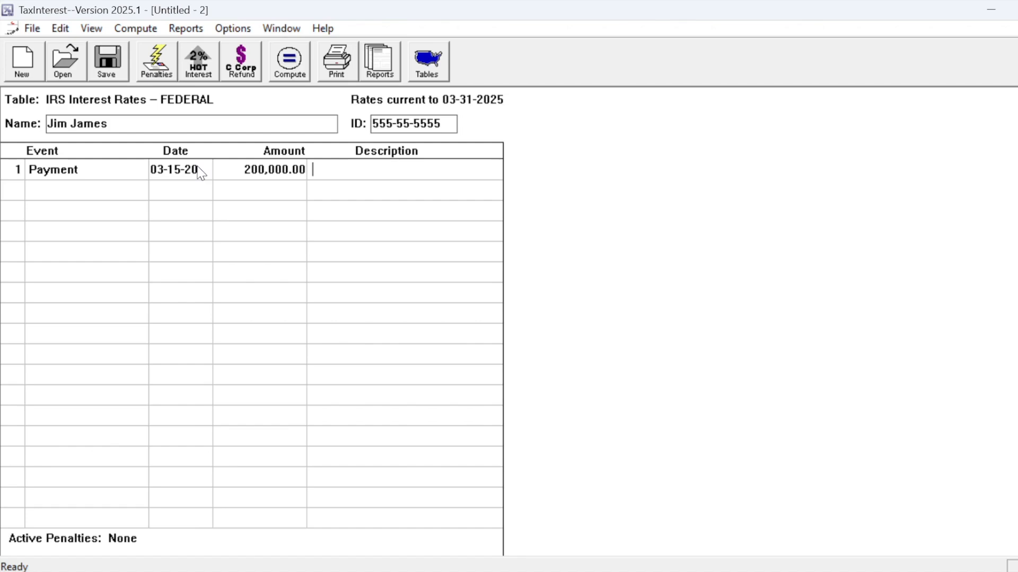
# Compute the refund interest on the overpayment and choose the C Corp Refund option
pyautogui.click(303, 73)
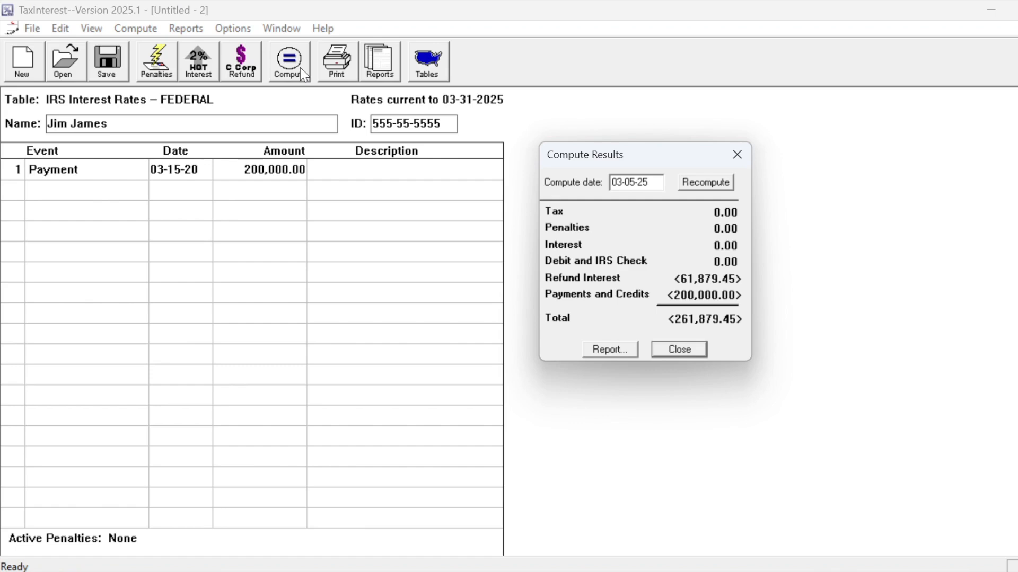
pyautogui.click(661, 347)
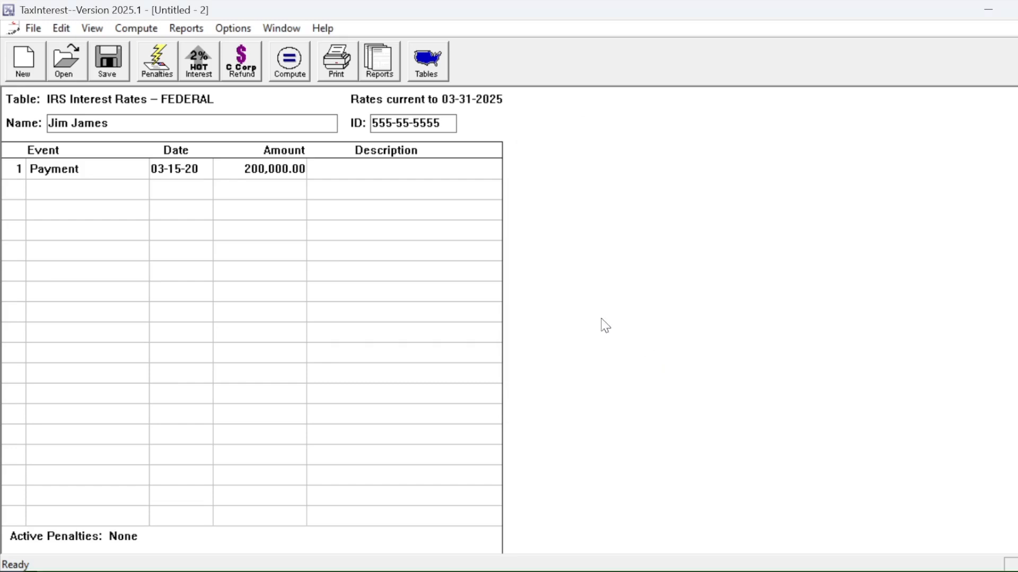
pyautogui.click(252, 77)
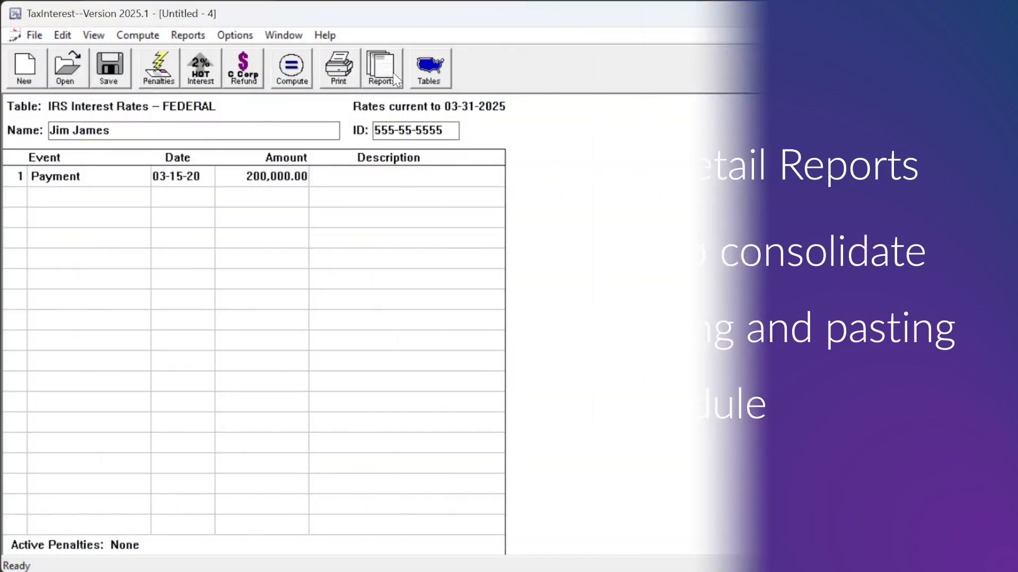
# Add the Interest Detail (with Factors) and Interest Rate Table reports to the report preview selection
pyautogui.click(393, 73)
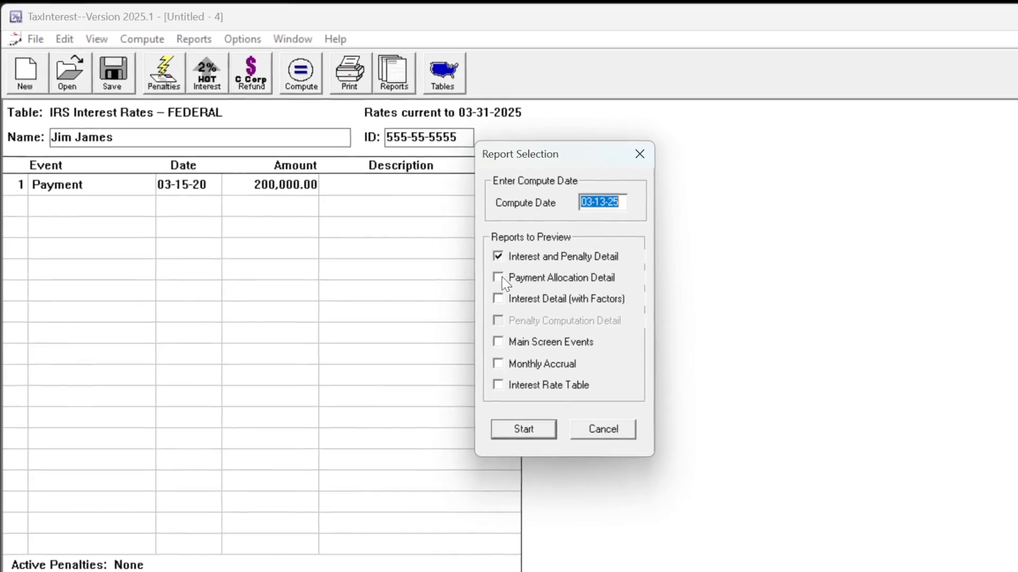
pyautogui.click(487, 292)
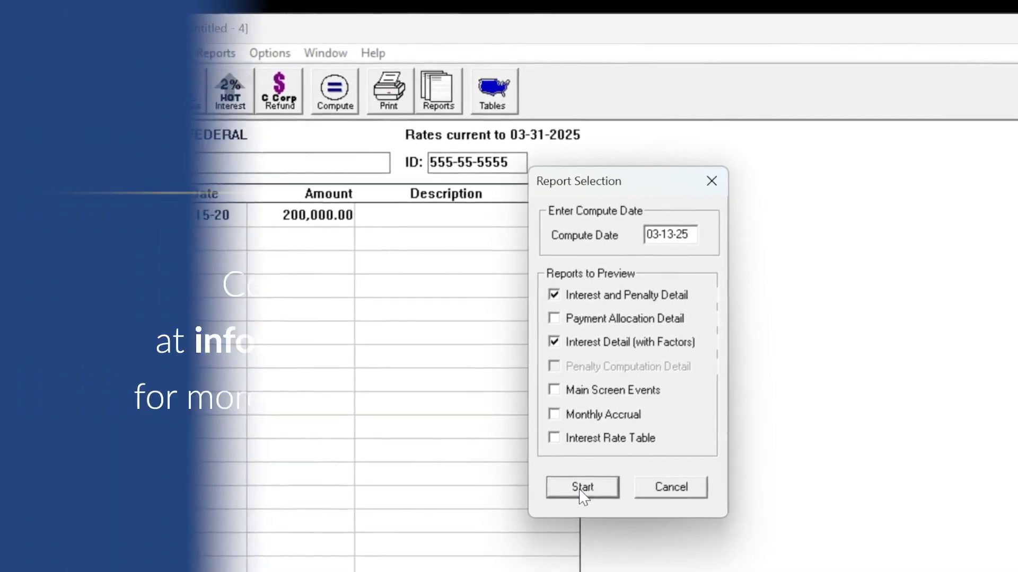
pyautogui.click(566, 472)
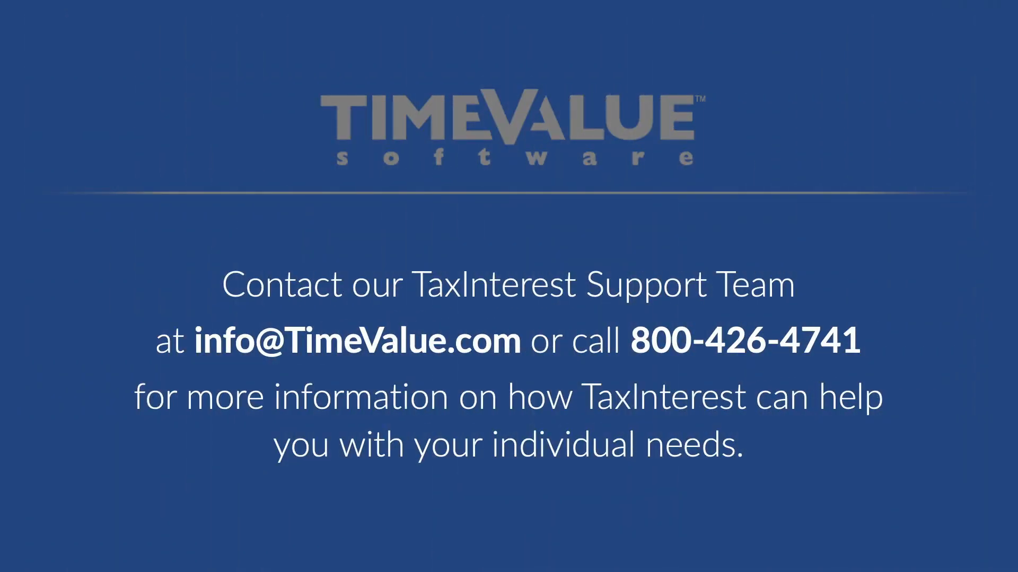